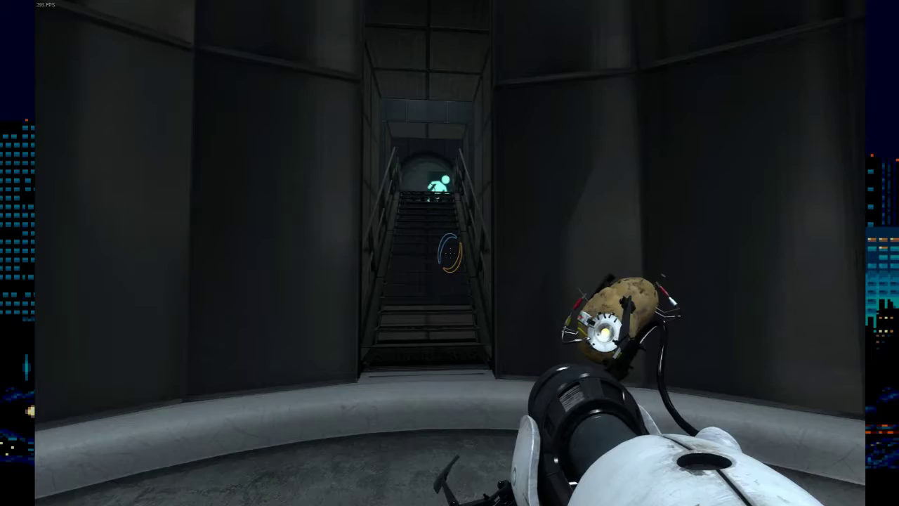
pyautogui.press('w')
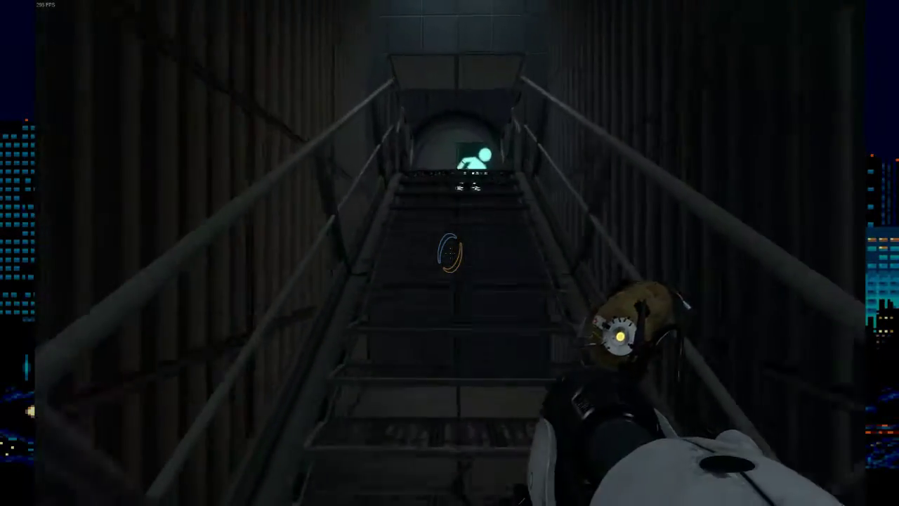
pyautogui.press('w')
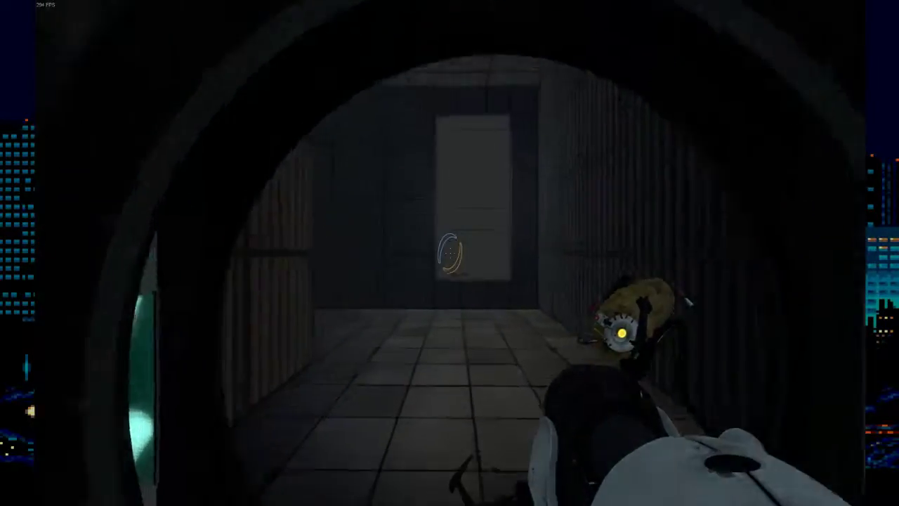
pyautogui.press('w')
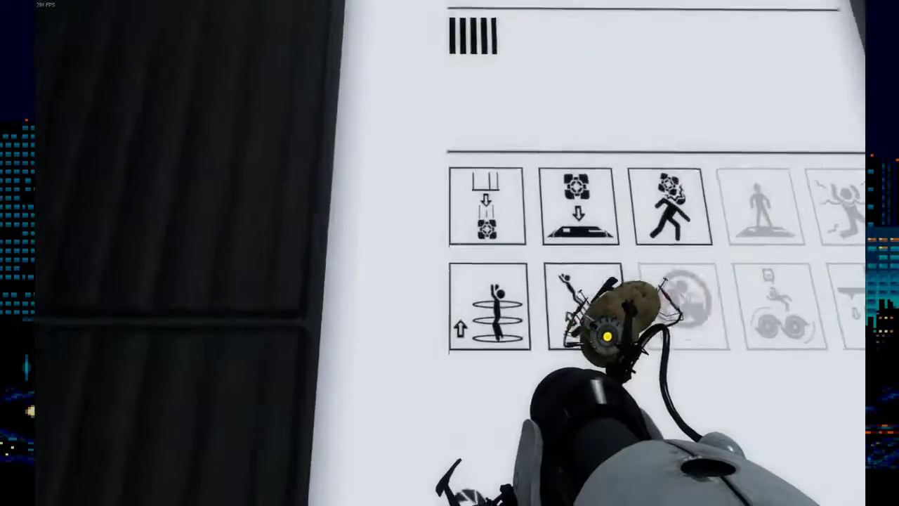
pyautogui.press('w')
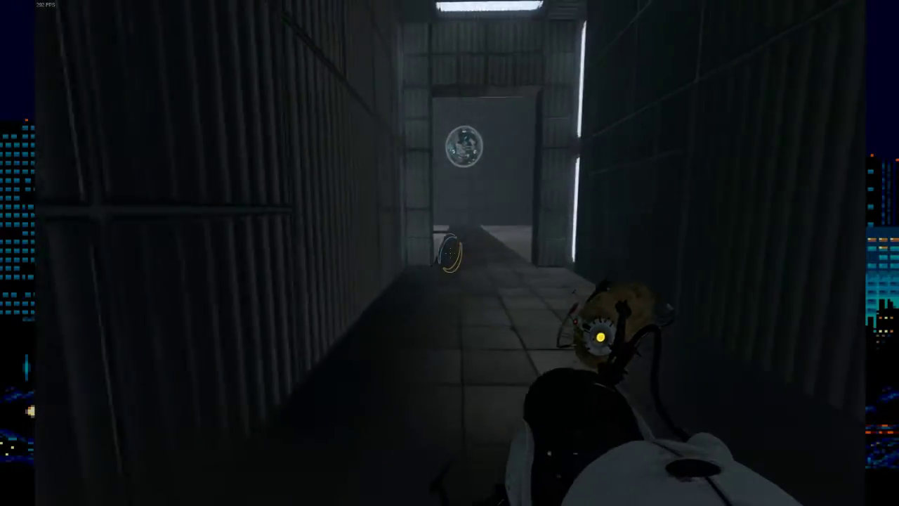
pyautogui.press('w')
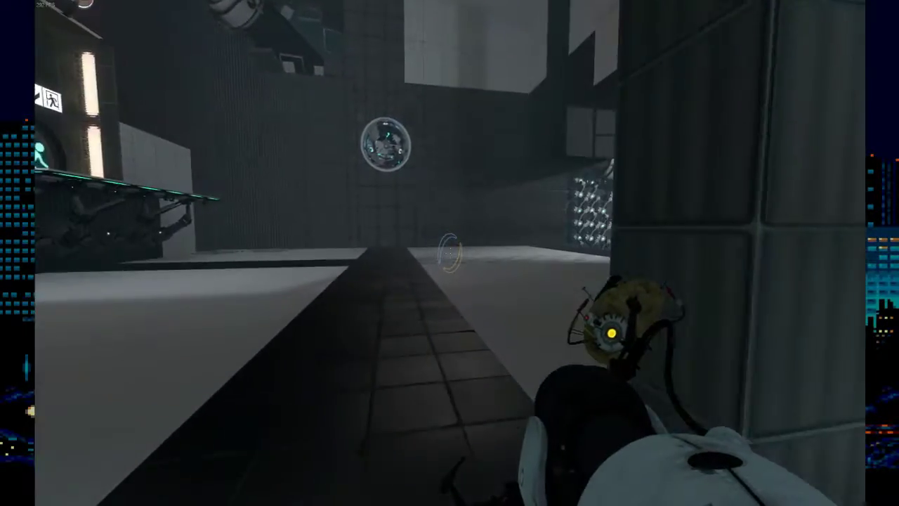
pyautogui.press('w')
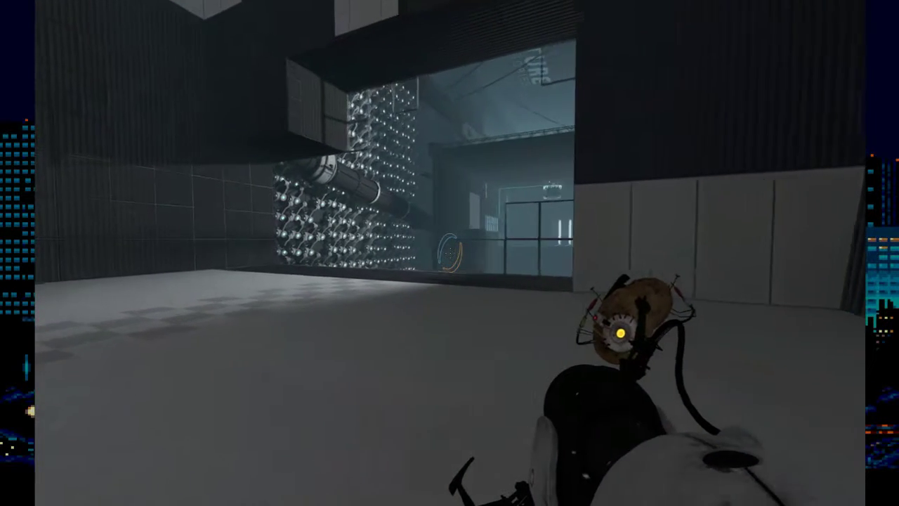
pyautogui.press('w')
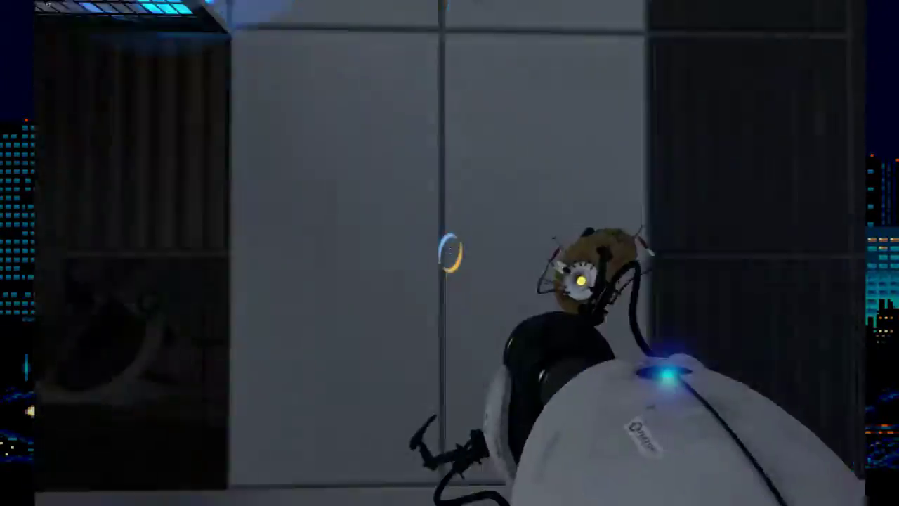
pyautogui.click(449, 253)
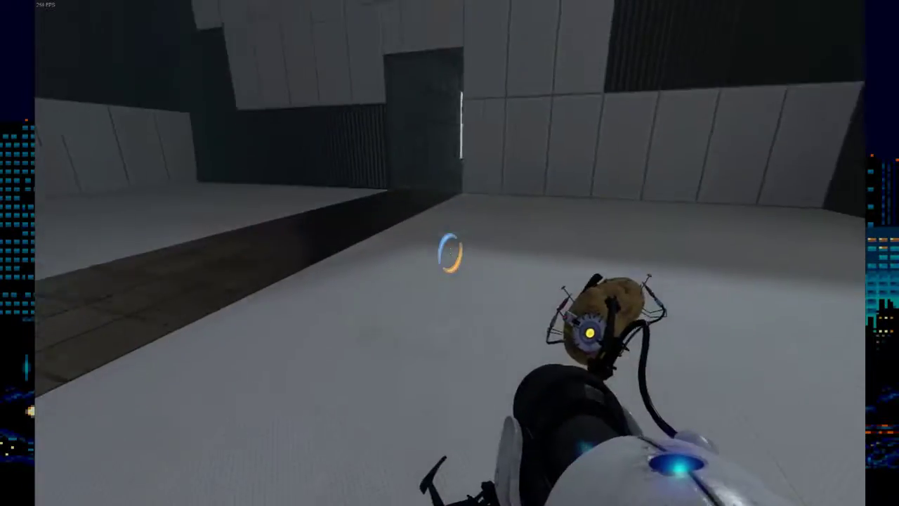
pyautogui.press('e')
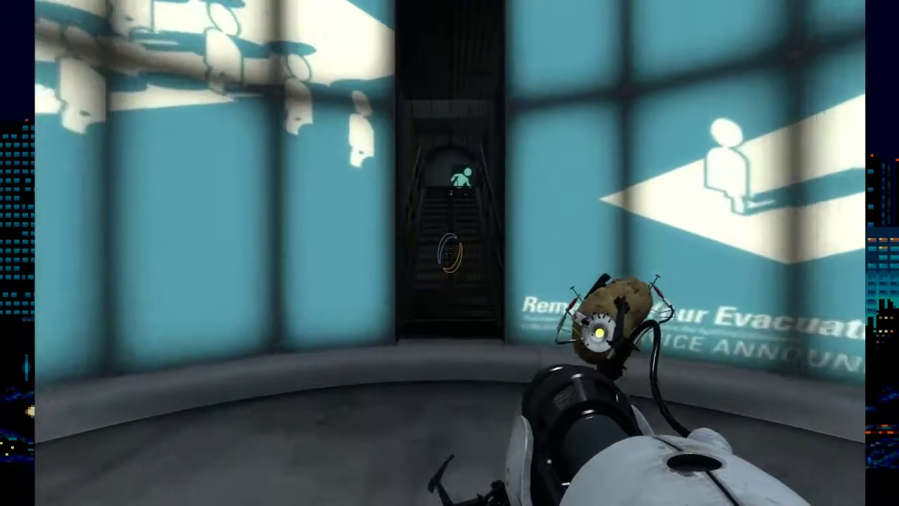
pyautogui.press('w')
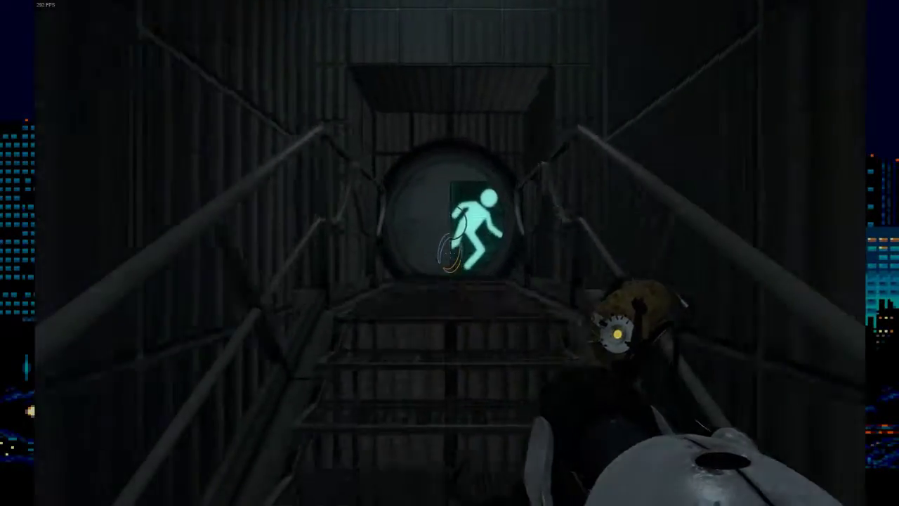
pyautogui.press('w')
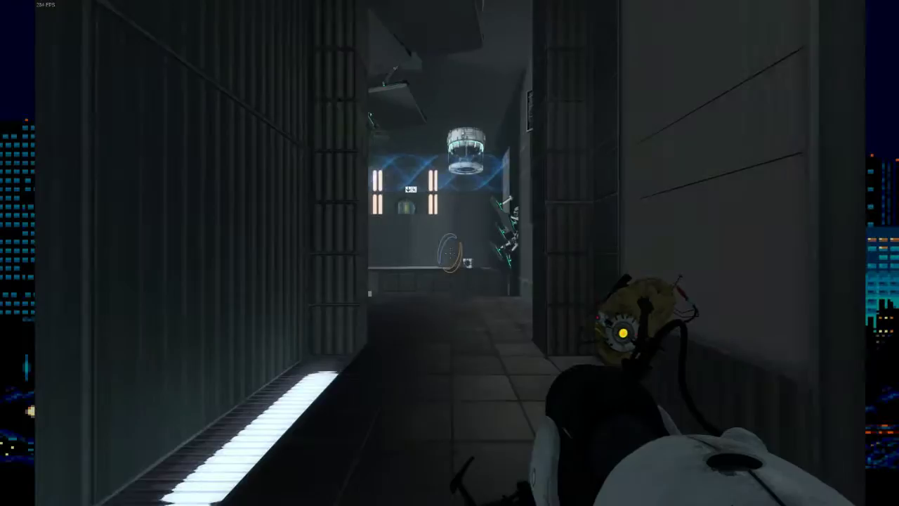
pyautogui.press('w')
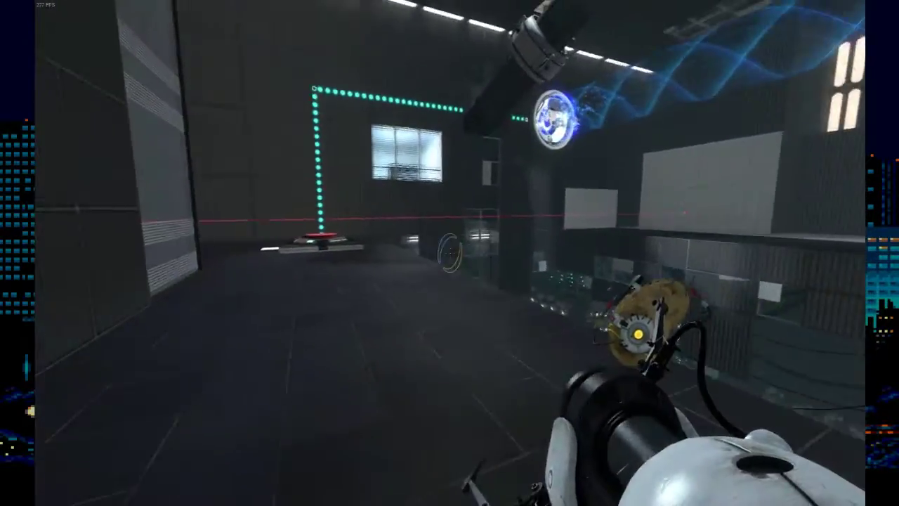
pyautogui.press('w')
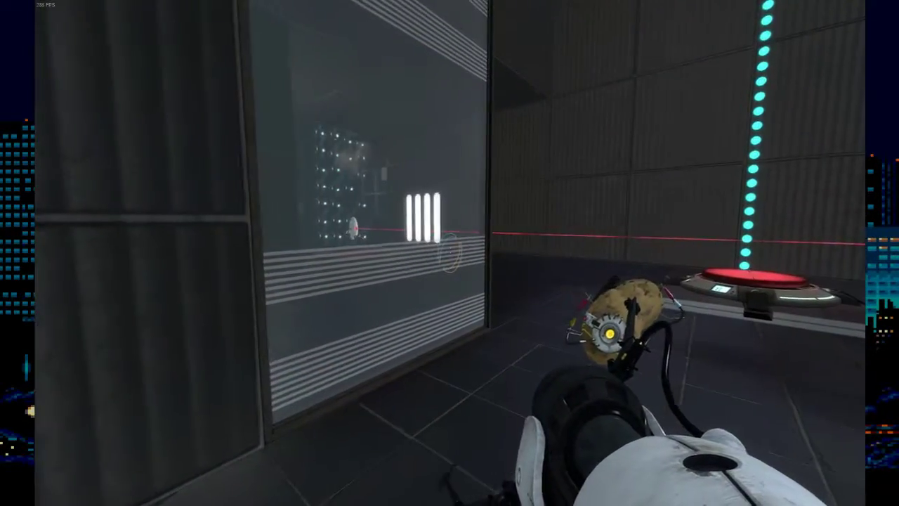
pyautogui.press('w')
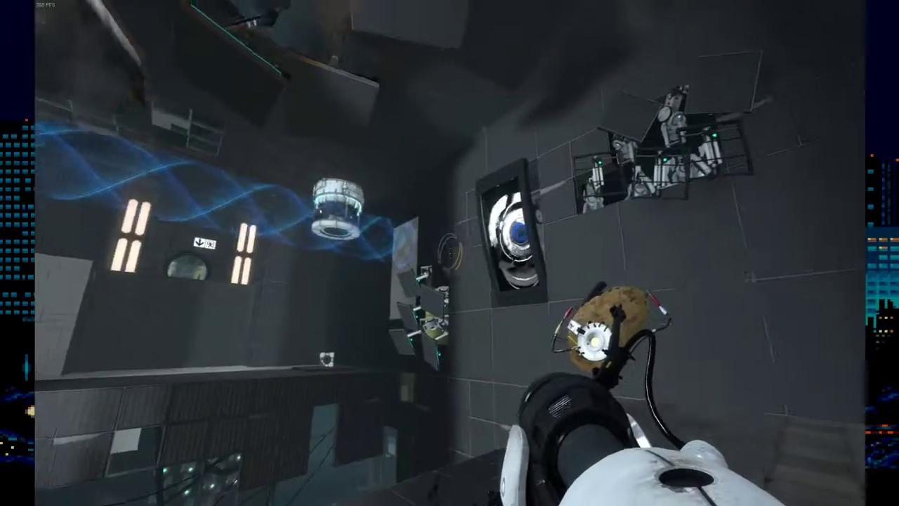
pyautogui.press('w')
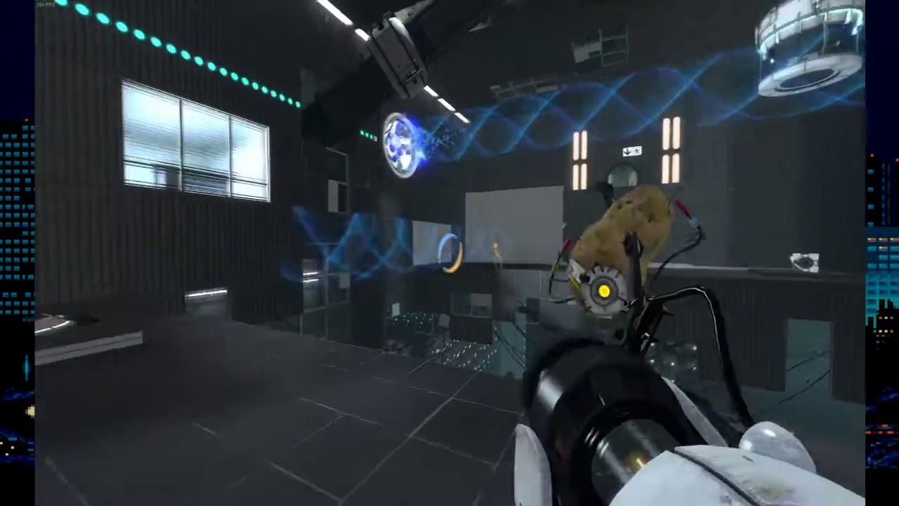
pyautogui.press('w')
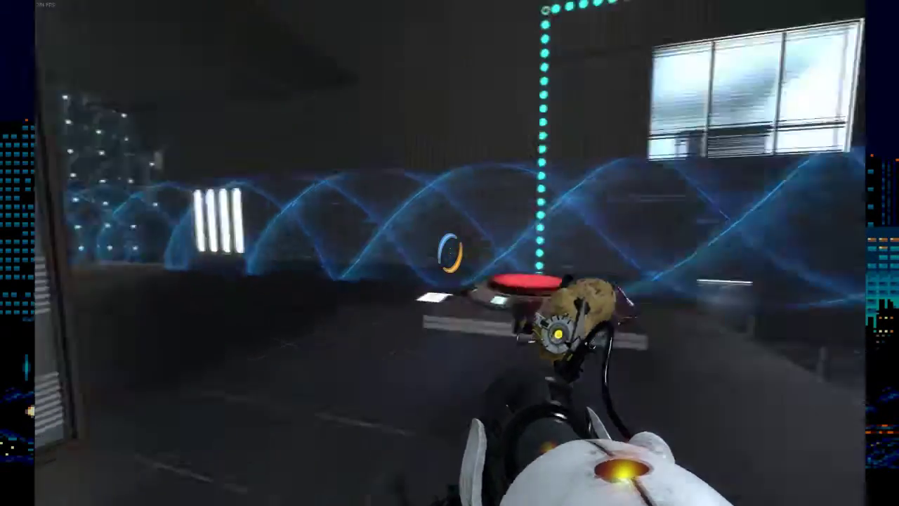
pyautogui.press('w')
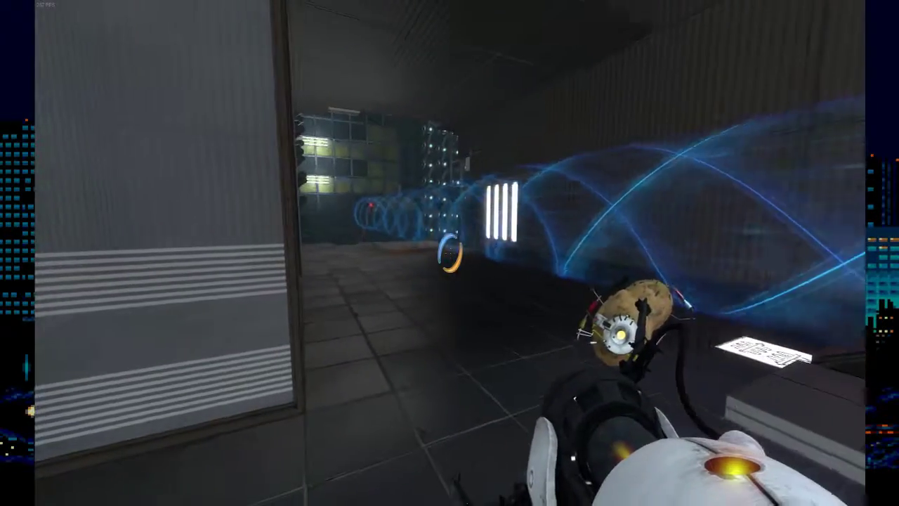
pyautogui.press('w')
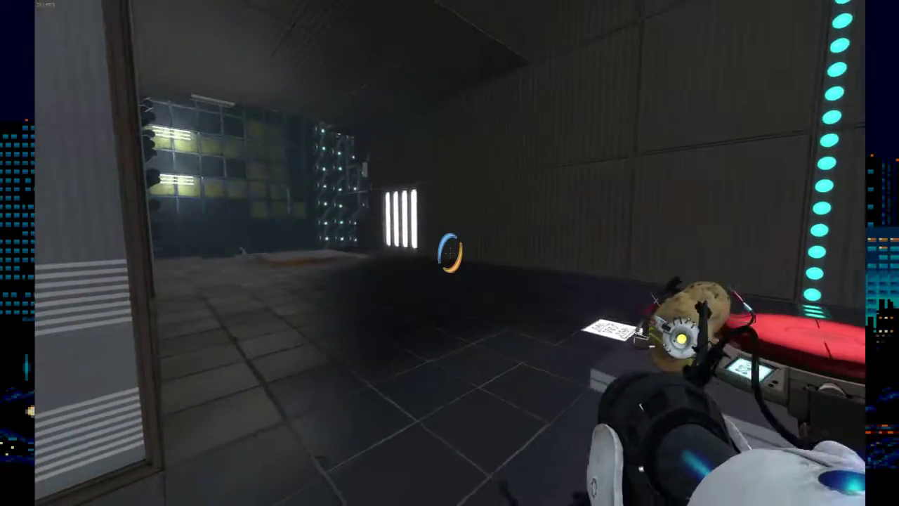
pyautogui.press('w')
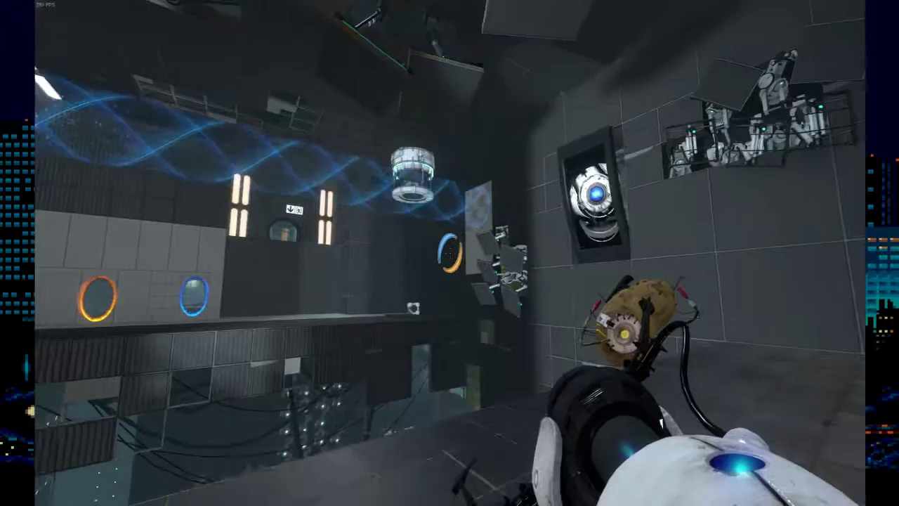
pyautogui.press('w')
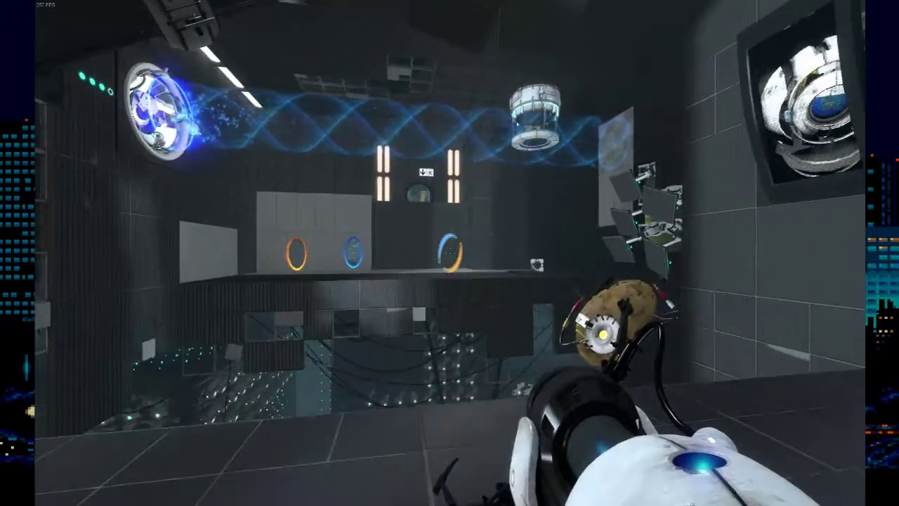
pyautogui.press('w')
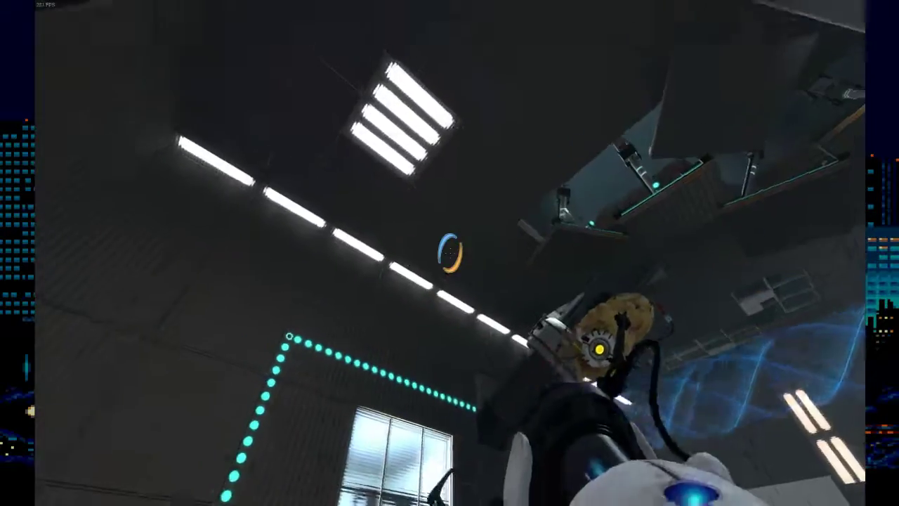
pyautogui.press('w')
pyautogui.press('w')
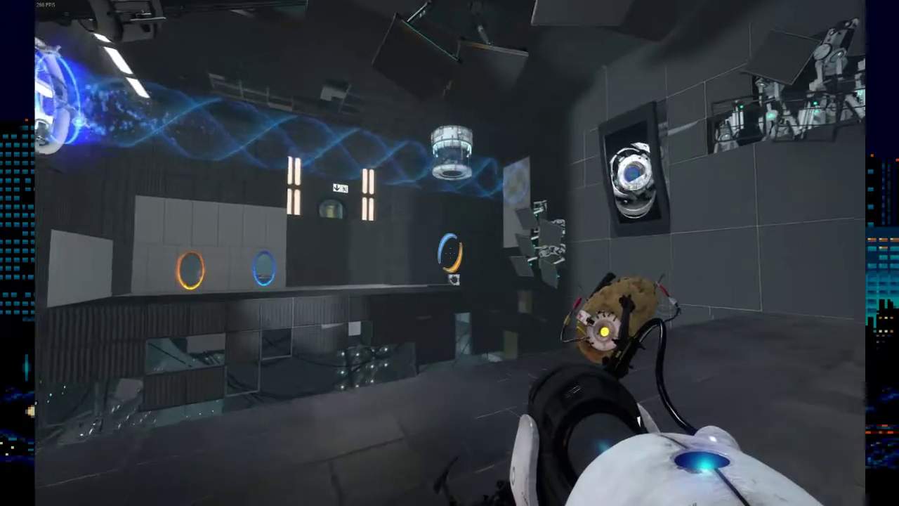
pyautogui.press('w')
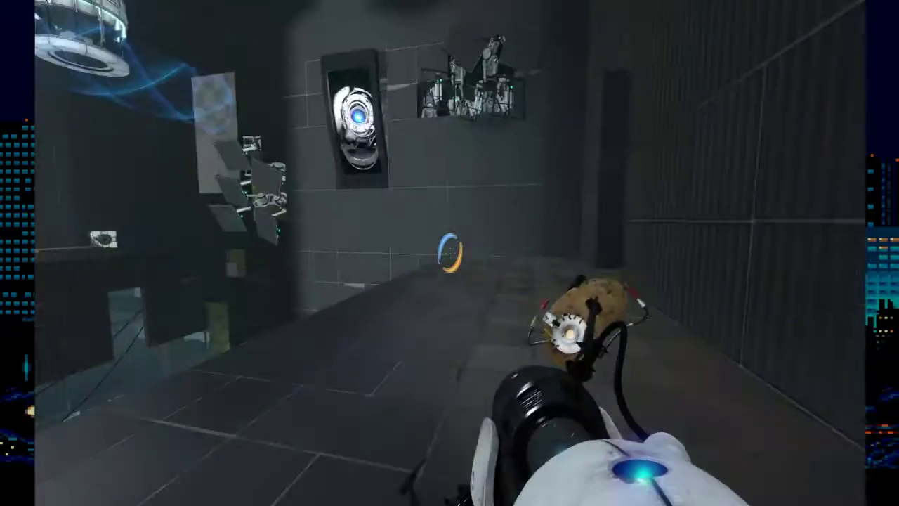
pyautogui.press('w')
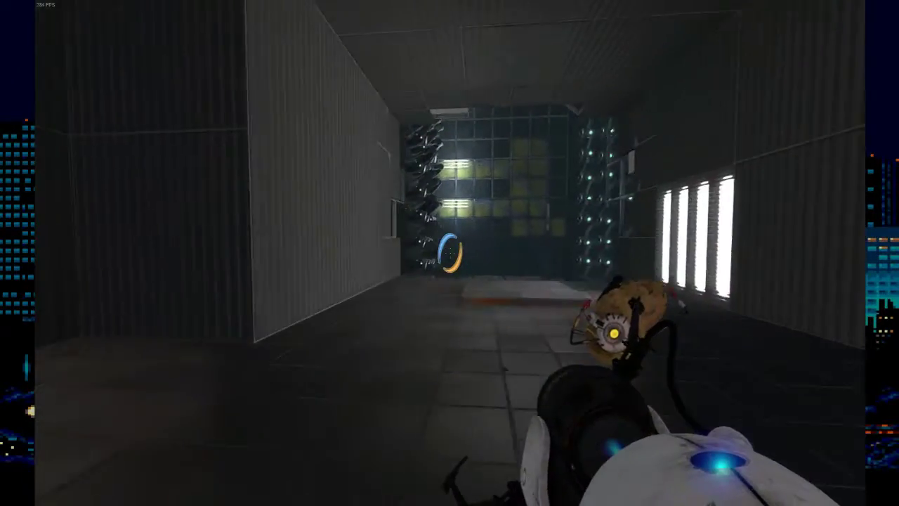
pyautogui.press('w')
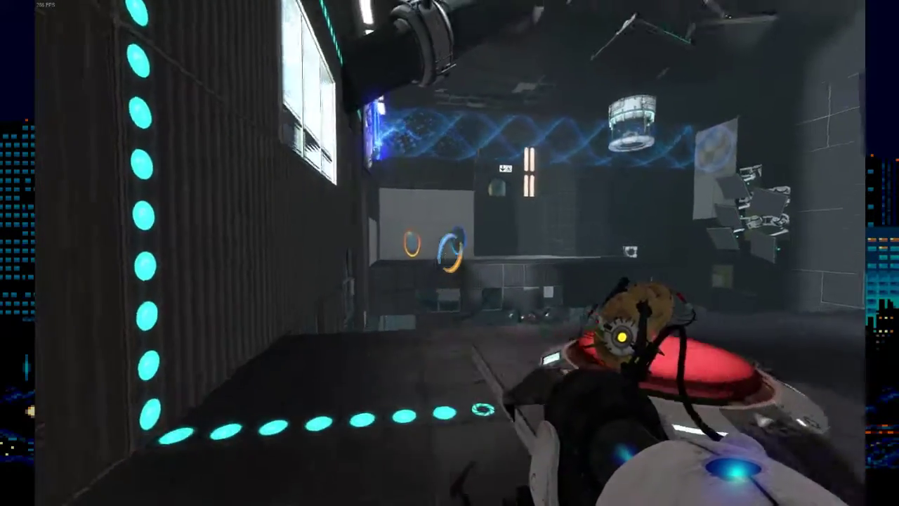
pyautogui.press('w')
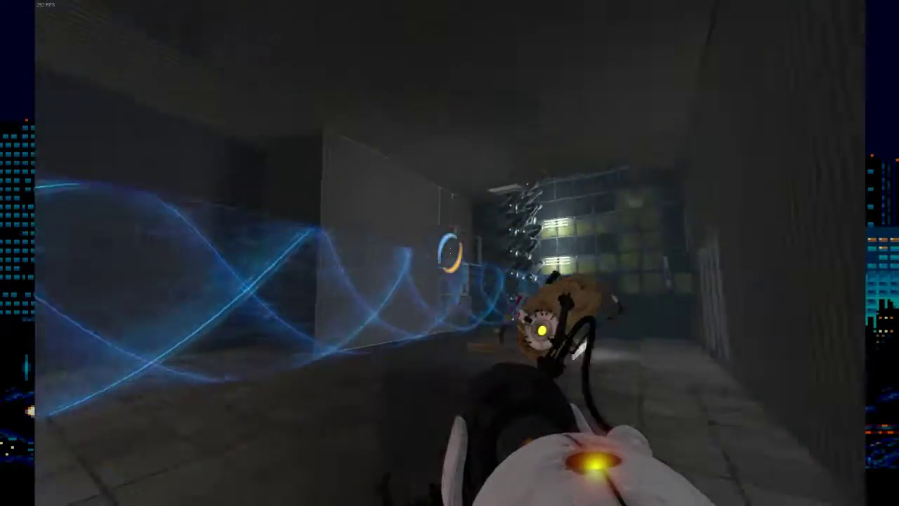
pyautogui.press('w')
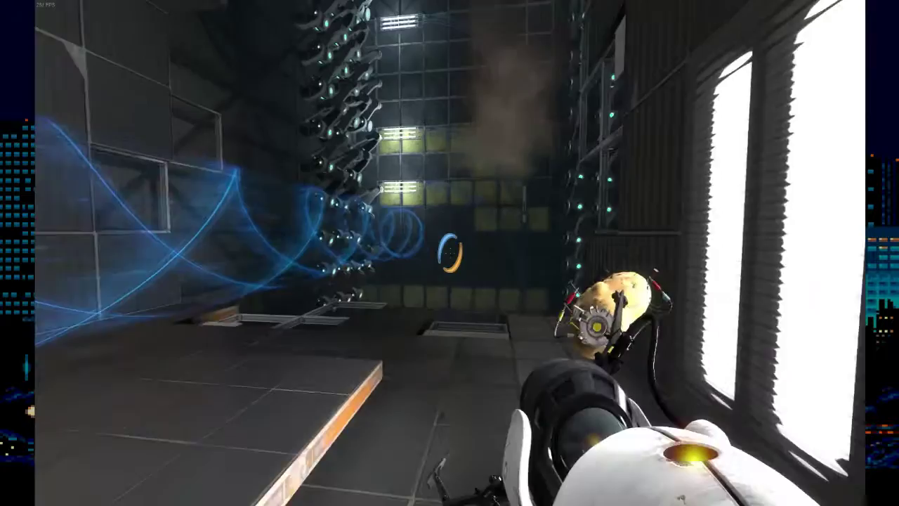
pyautogui.press('w')
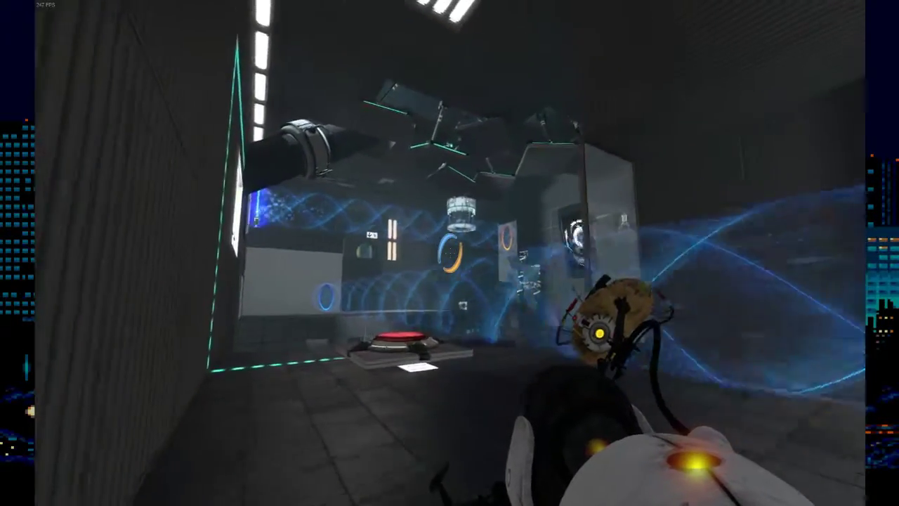
pyautogui.press('w')
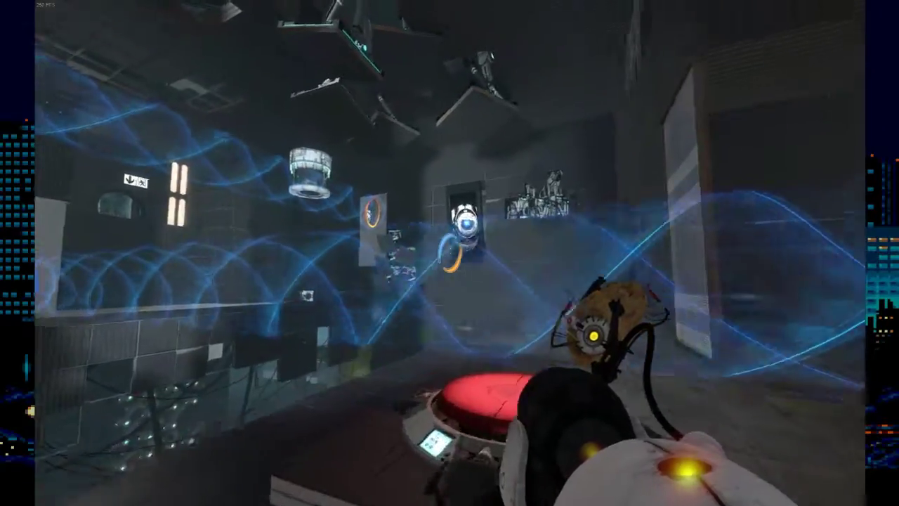
pyautogui.click(449, 253)
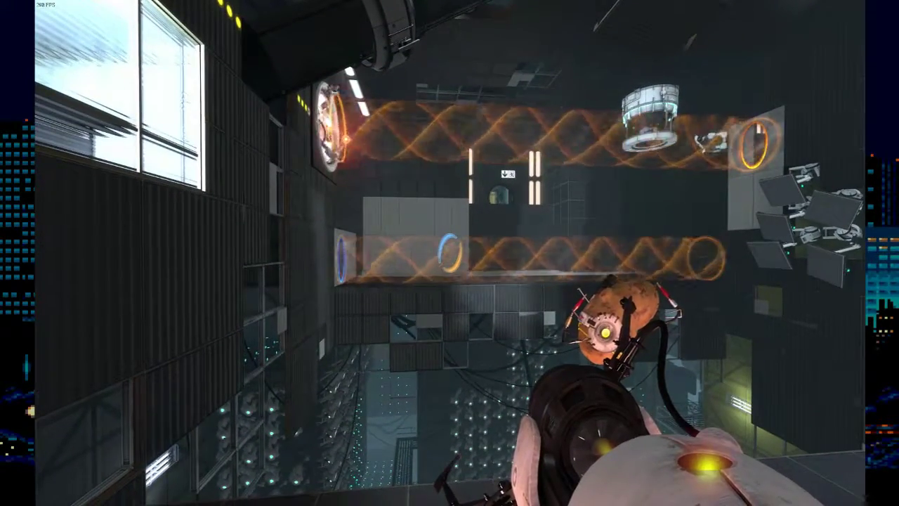
pyautogui.click(449, 253)
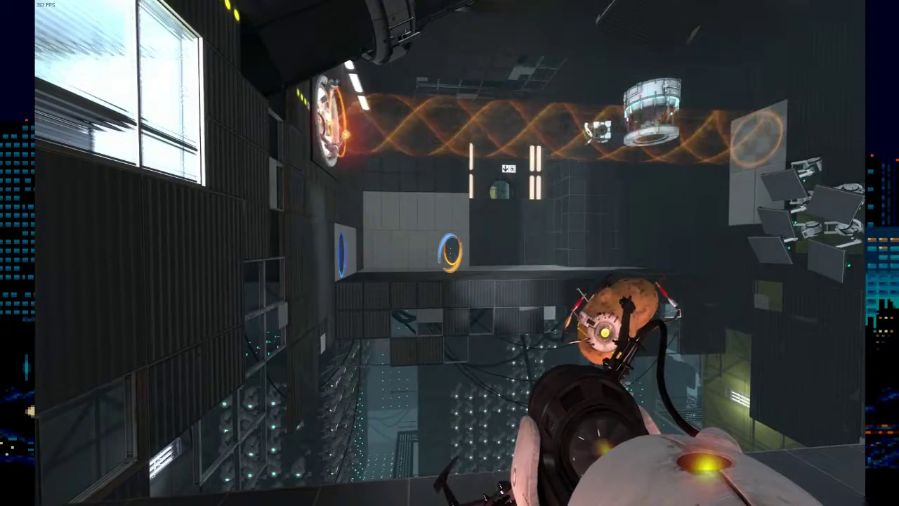
pyautogui.rightClick(450, 253)
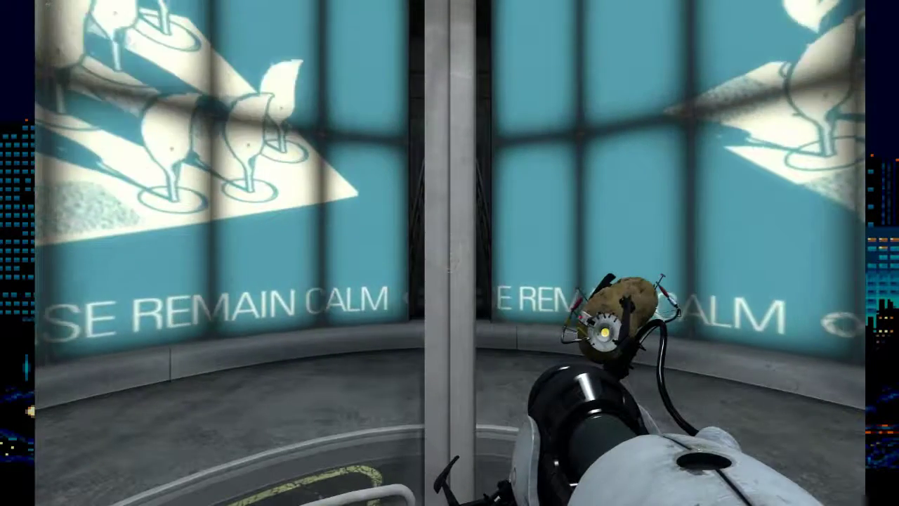
pyautogui.press('w')
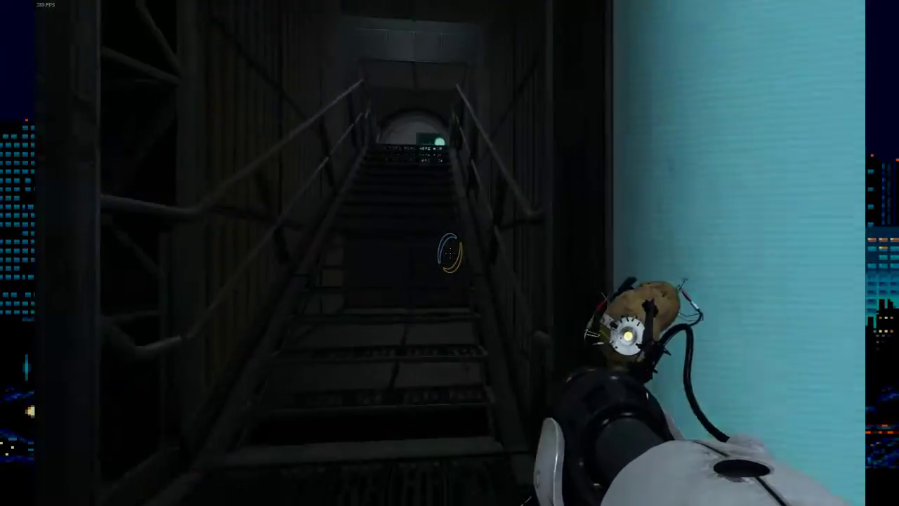
pyautogui.press('w')
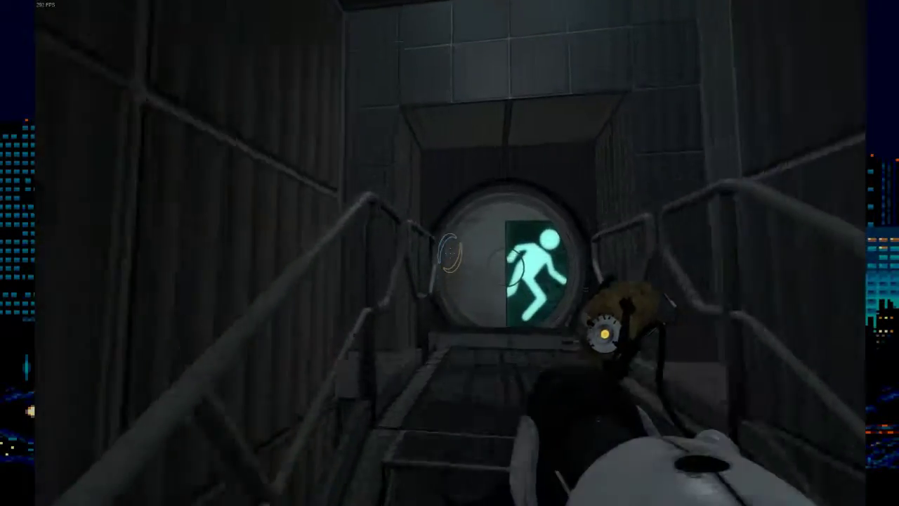
pyautogui.press('w')
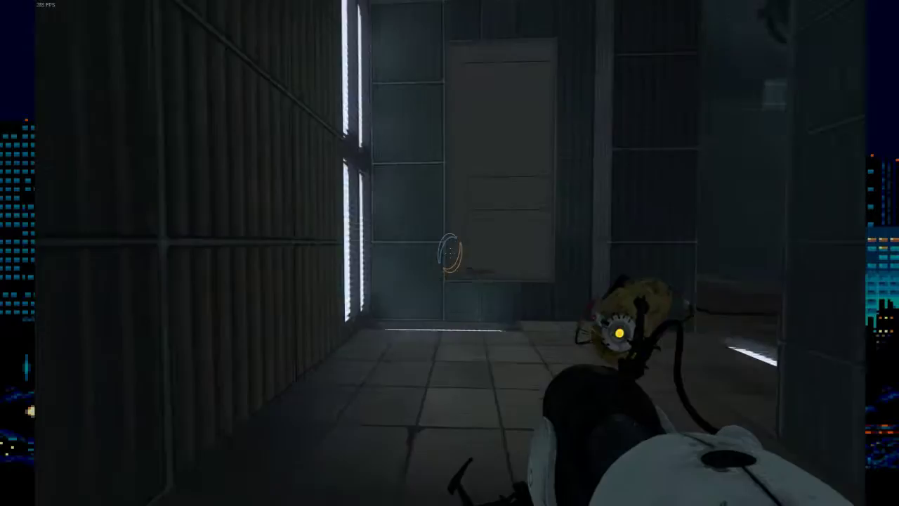
pyautogui.press('w')
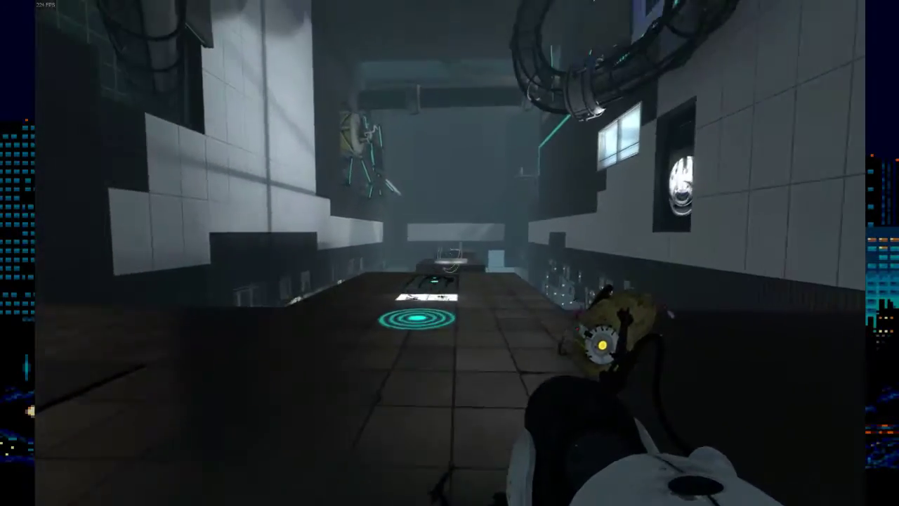
pyautogui.press('w')
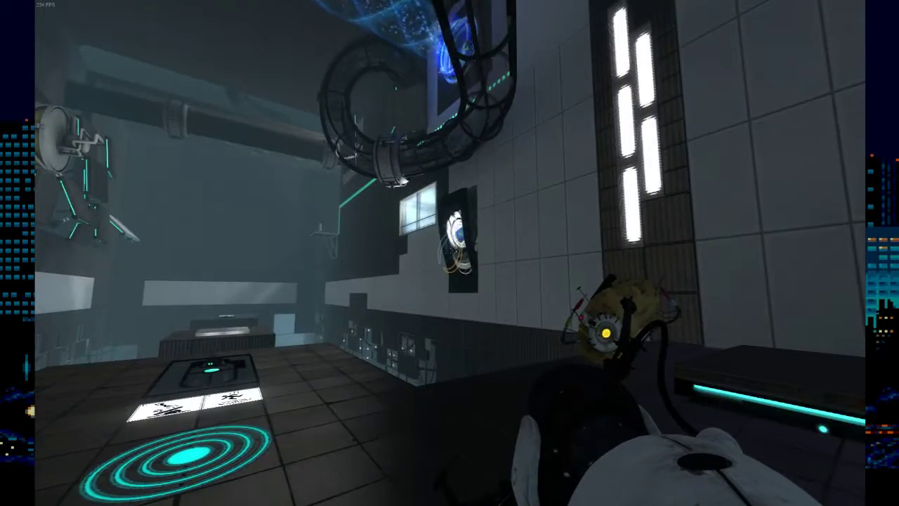
pyautogui.press('w')
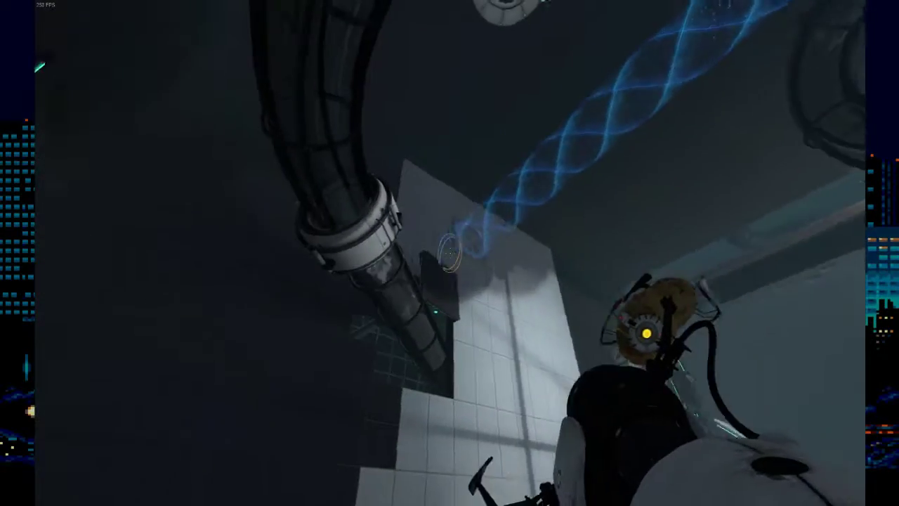
pyautogui.press('w')
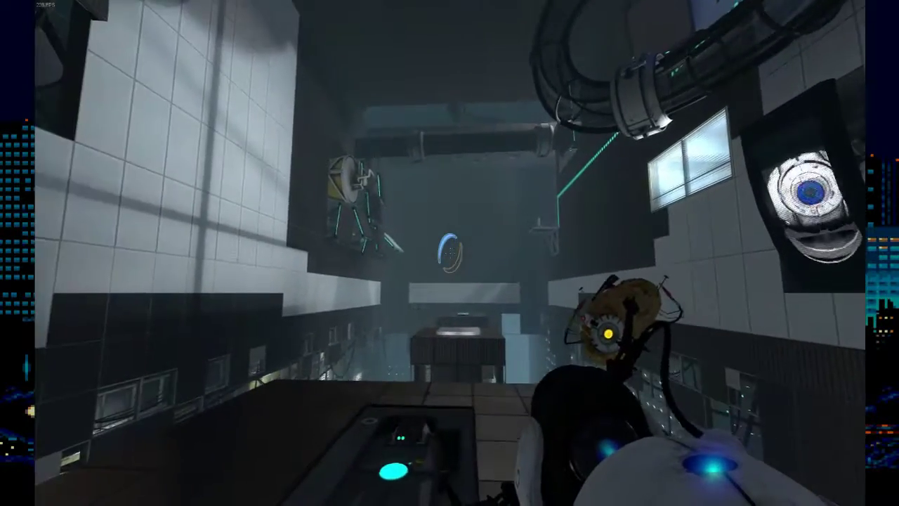
pyautogui.press('w')
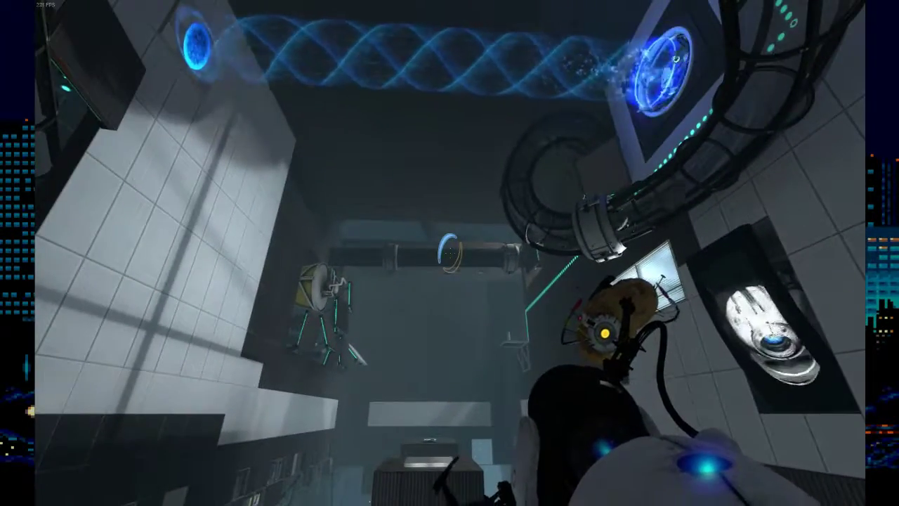
pyautogui.press('w')
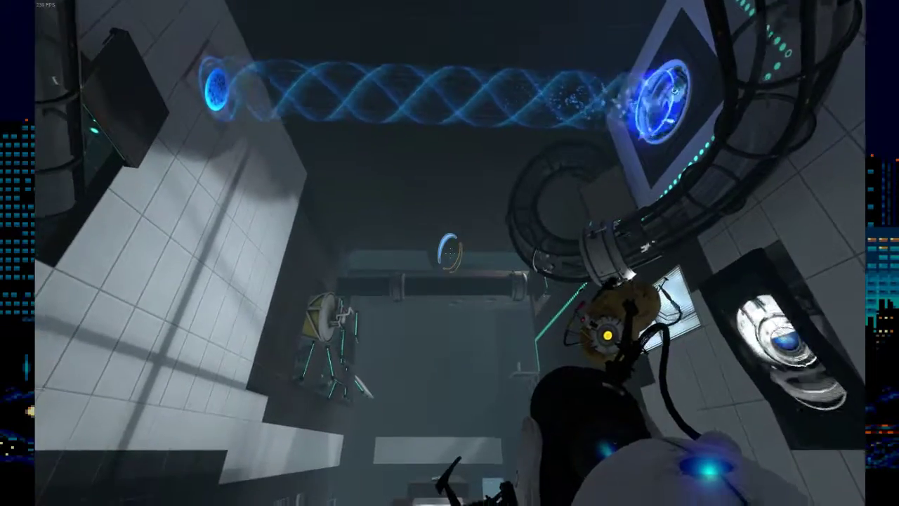
pyautogui.press('w')
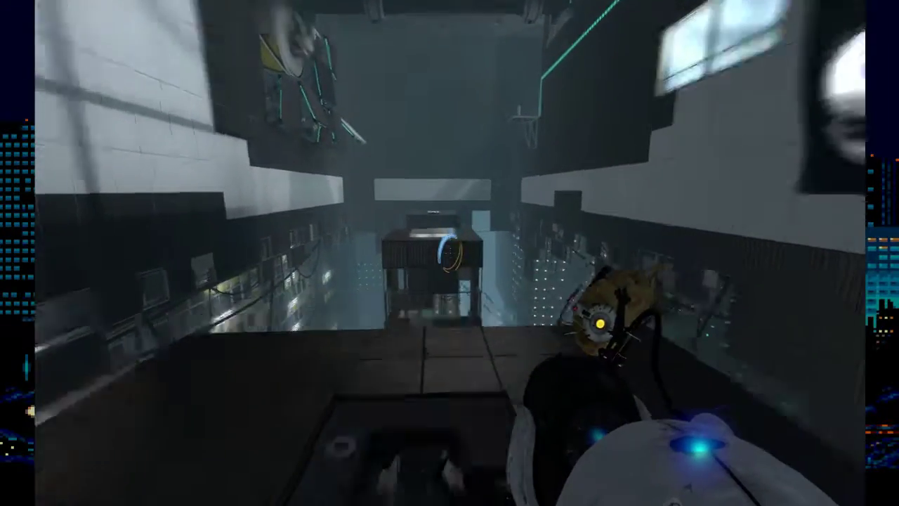
pyautogui.press('w')
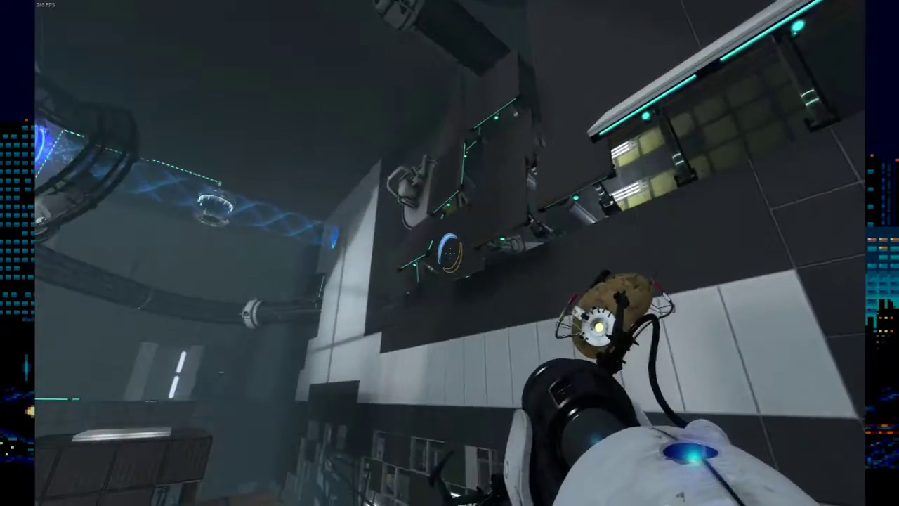
pyautogui.press('w')
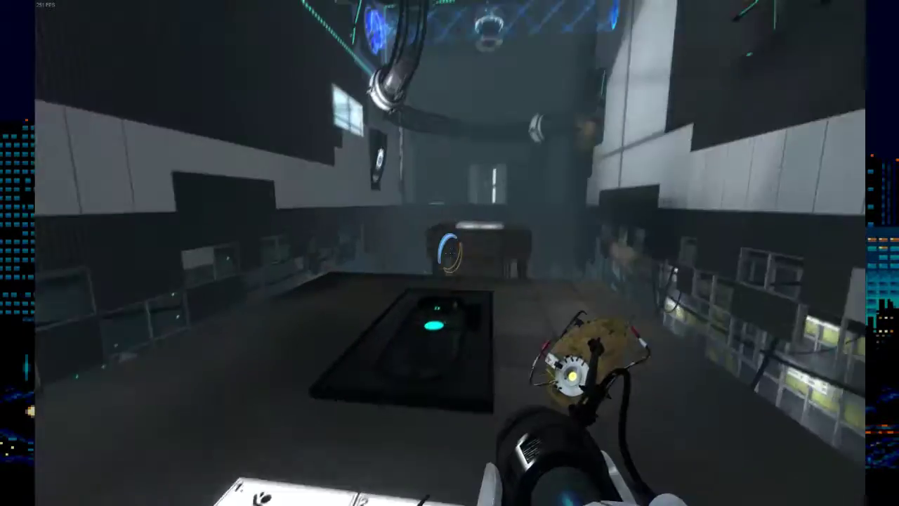
pyautogui.press('w')
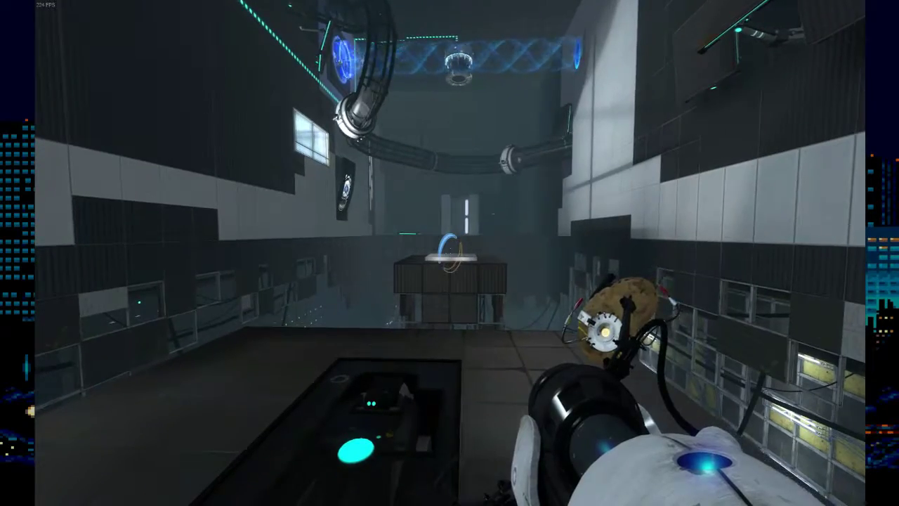
pyautogui.press('w')
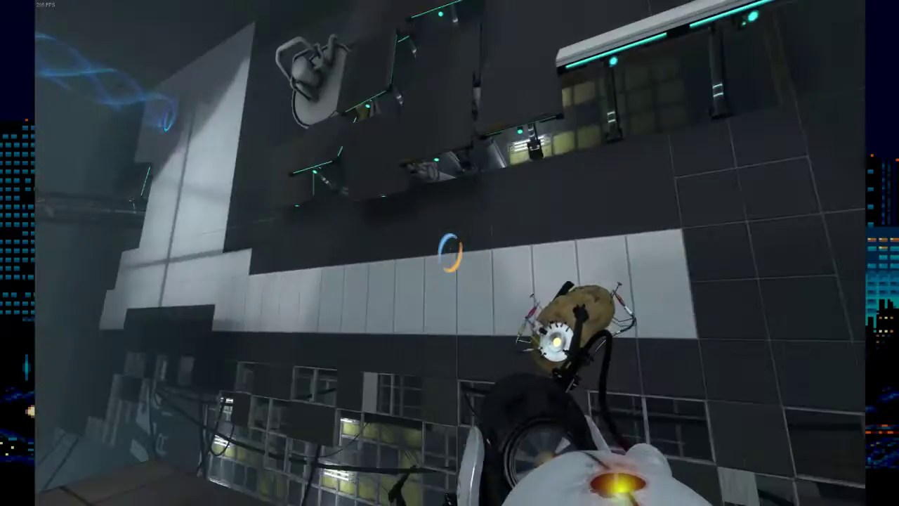
pyautogui.press('w')
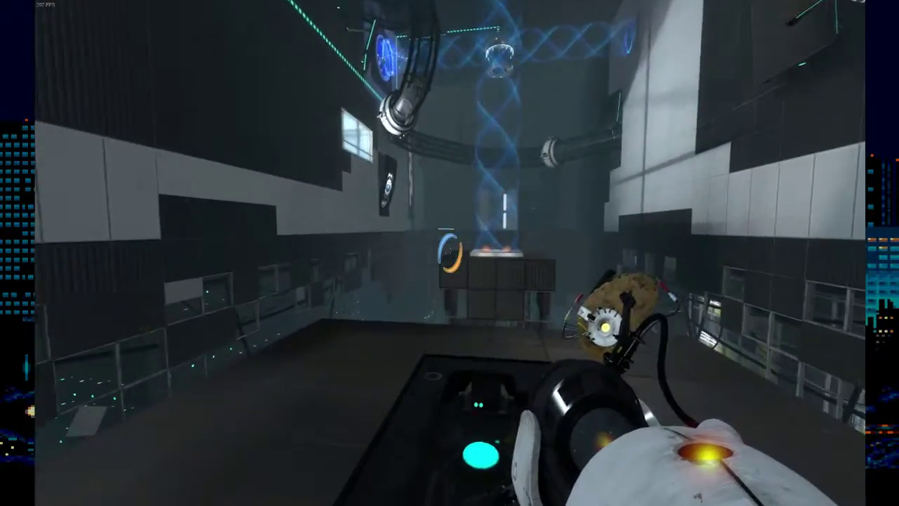
pyautogui.press('w')
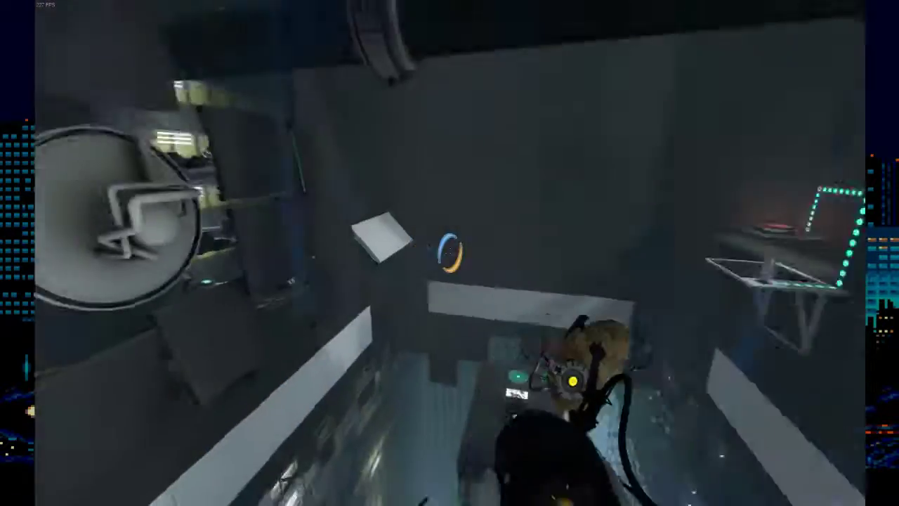
pyautogui.press('w')
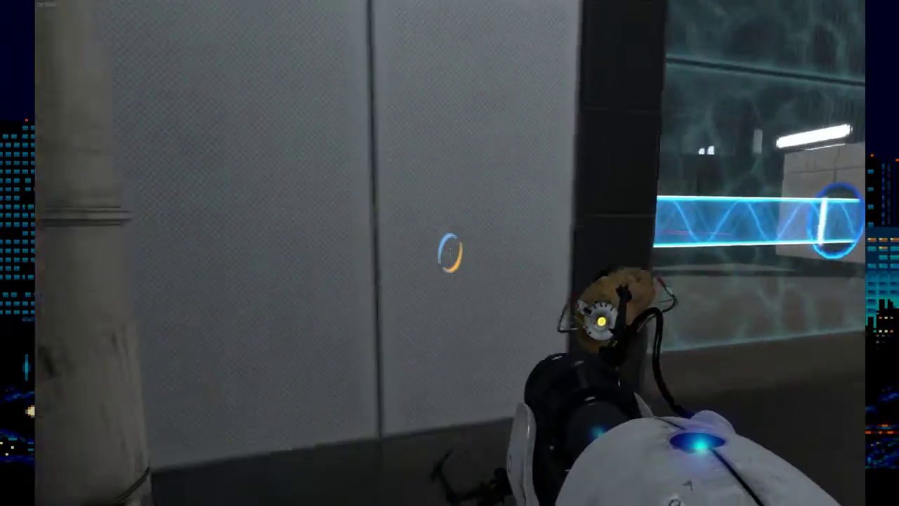
pyautogui.click(450, 252)
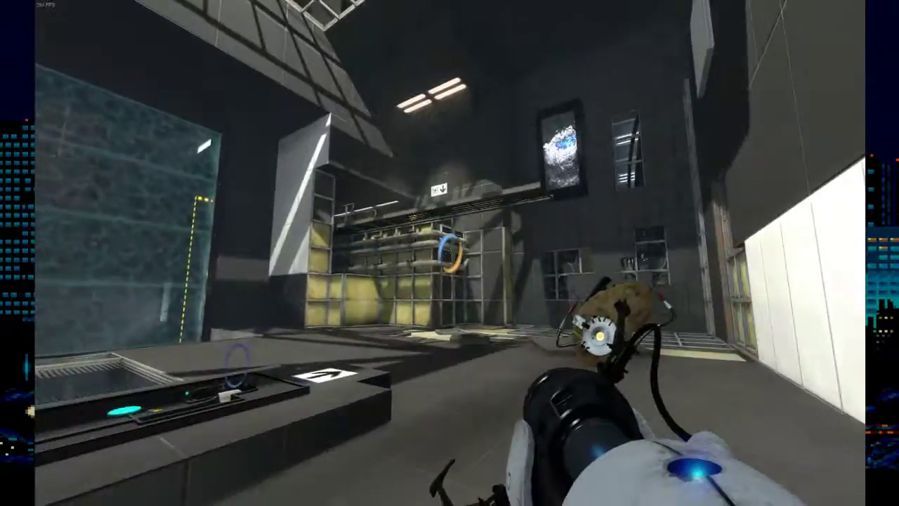
pyautogui.rightClick(450, 253)
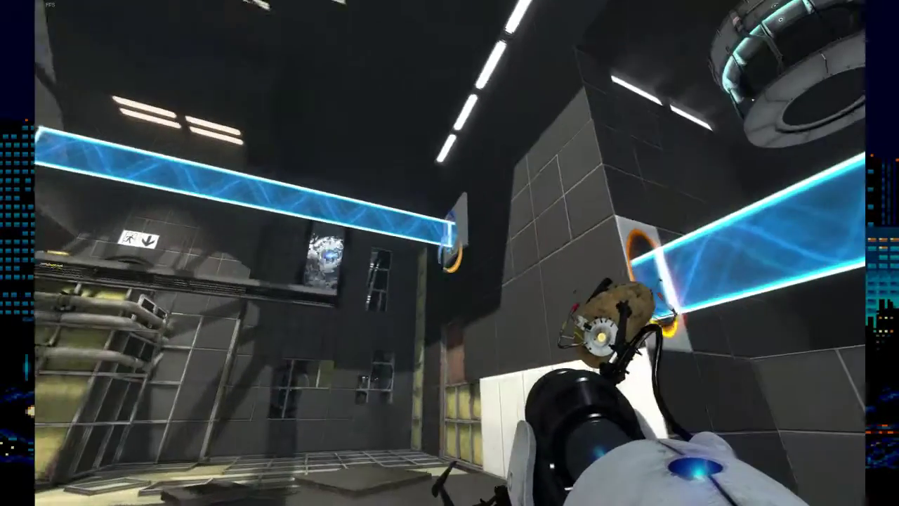